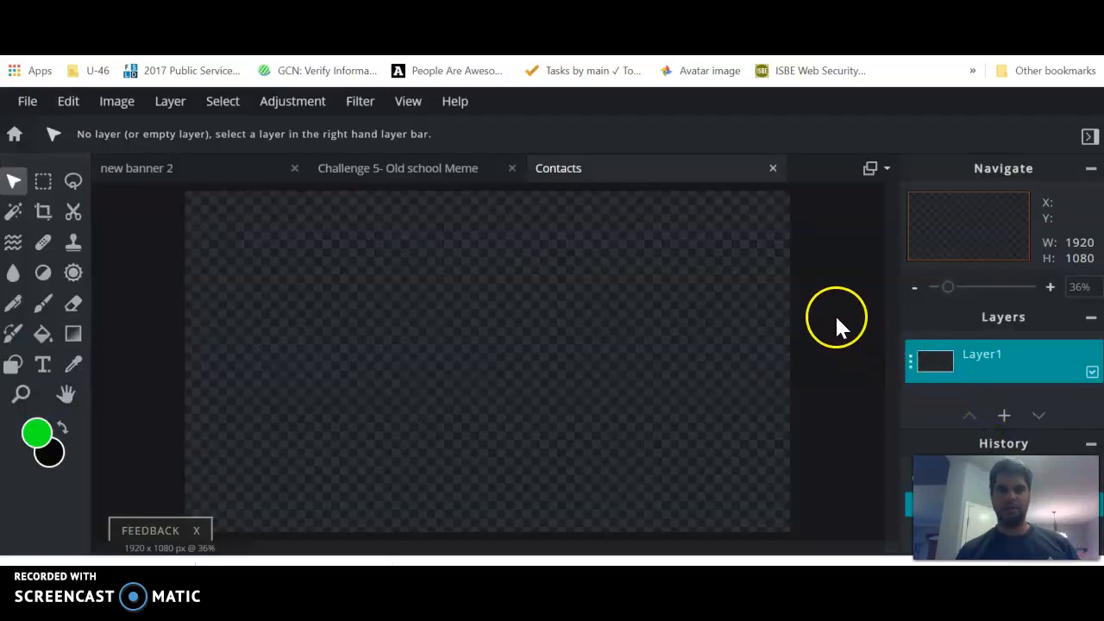
Step: Switch to the Google Images results for great headshots and copy the previewed portrait of the wide-eyed woman with long hair
{"action": "left_click", "coordinate": [551, 10]}
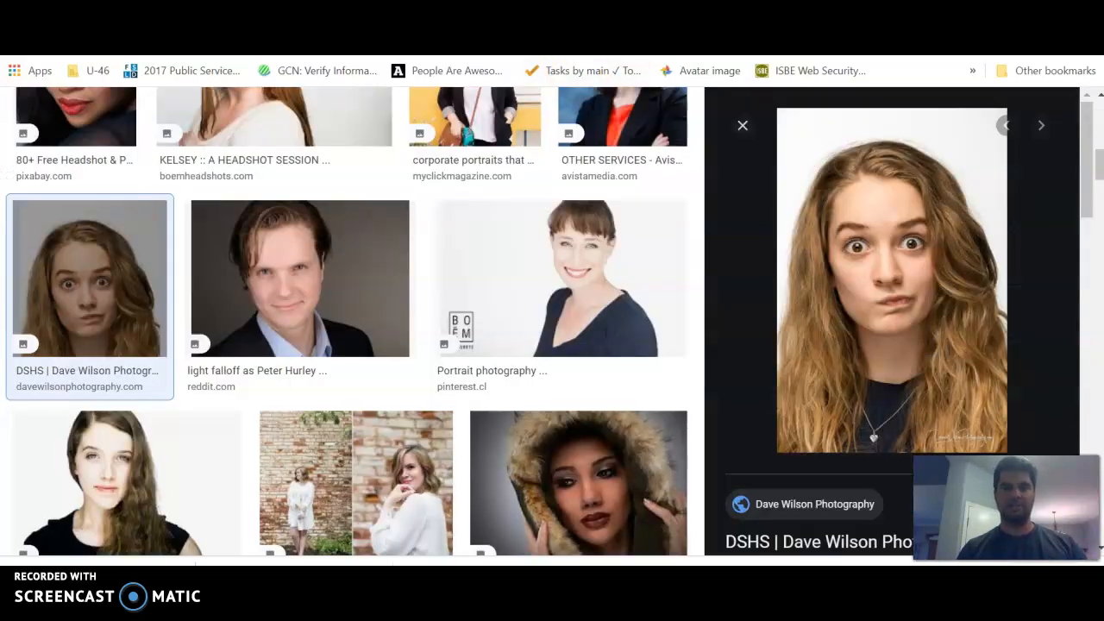
{"action": "scroll", "coordinate": [463, 214], "scroll_direction": "up", "scroll_amount": 3}
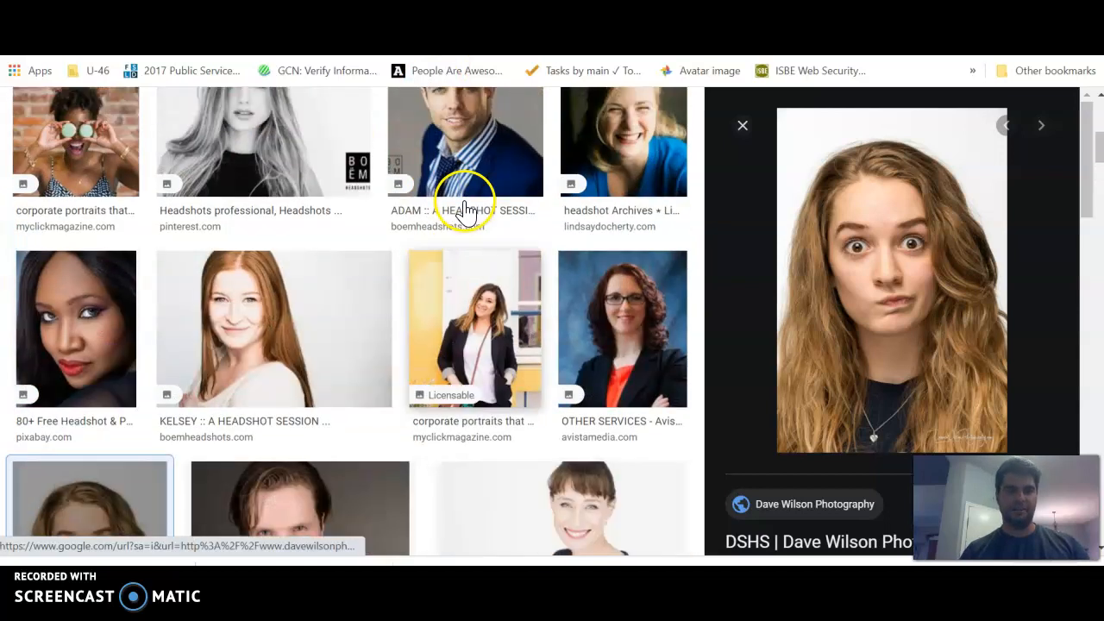
{"action": "scroll", "coordinate": [465, 212], "scroll_direction": "up", "scroll_amount": 5}
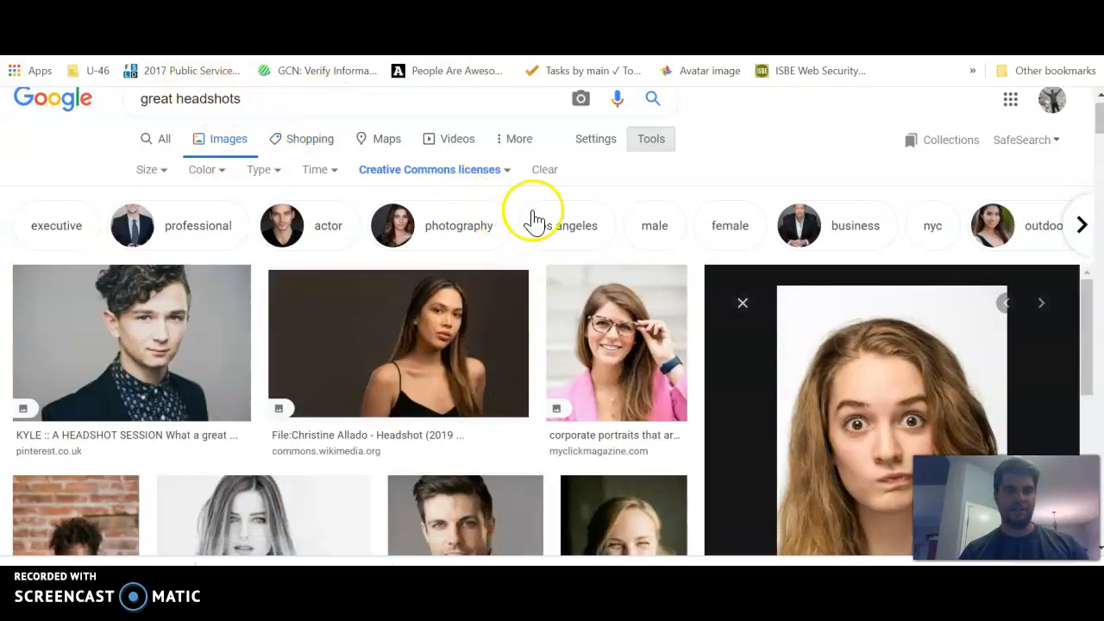
{"action": "scroll", "coordinate": [475, 190], "scroll_direction": "down", "scroll_amount": 4}
{"action": "right_click", "coordinate": [908, 211]}
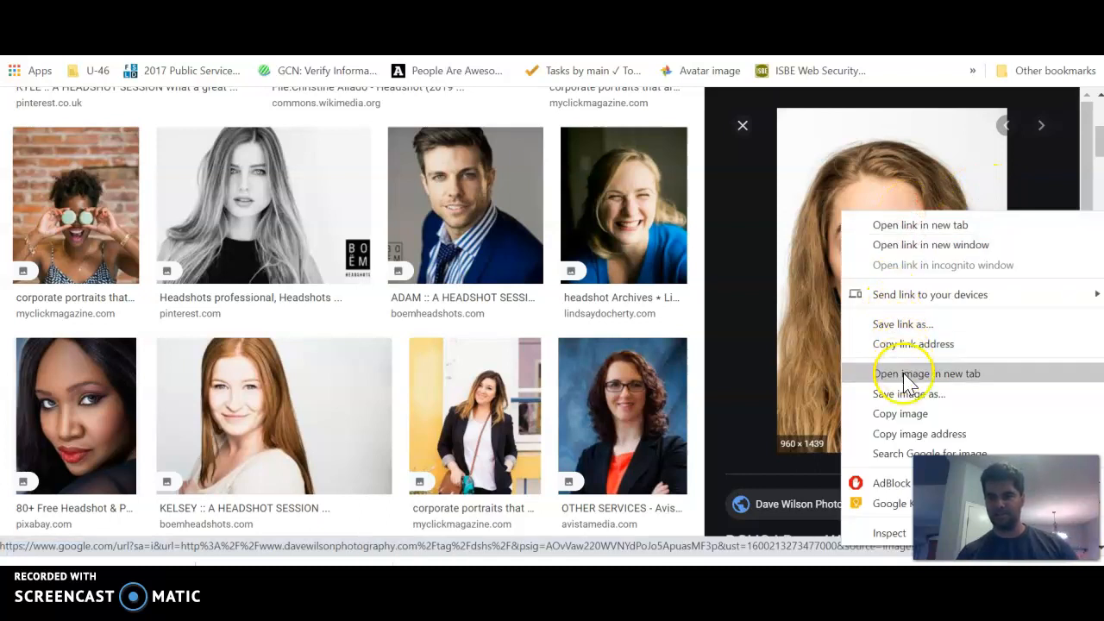
{"action": "left_click", "coordinate": [908, 414]}
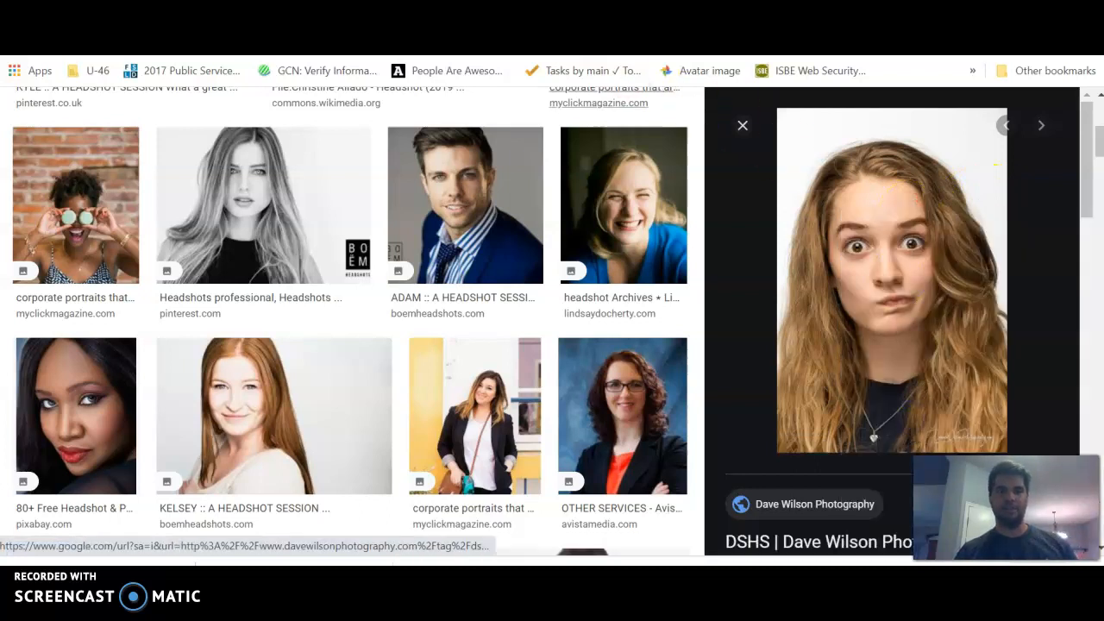
Step: Paste the portrait into the Contacts document in Pixlr and enlarge it to about 706 by 1057 px, nearly filling the canvas height
{"action": "key", "text": "ctrl+Tab"}
{"action": "key", "text": "ctrl+v"}
{"action": "left_click_drag", "start_coordinate": [434, 278], "coordinate": [377, 196]}
{"action": "left_click_drag", "start_coordinate": [541, 444], "coordinate": [600, 528]}
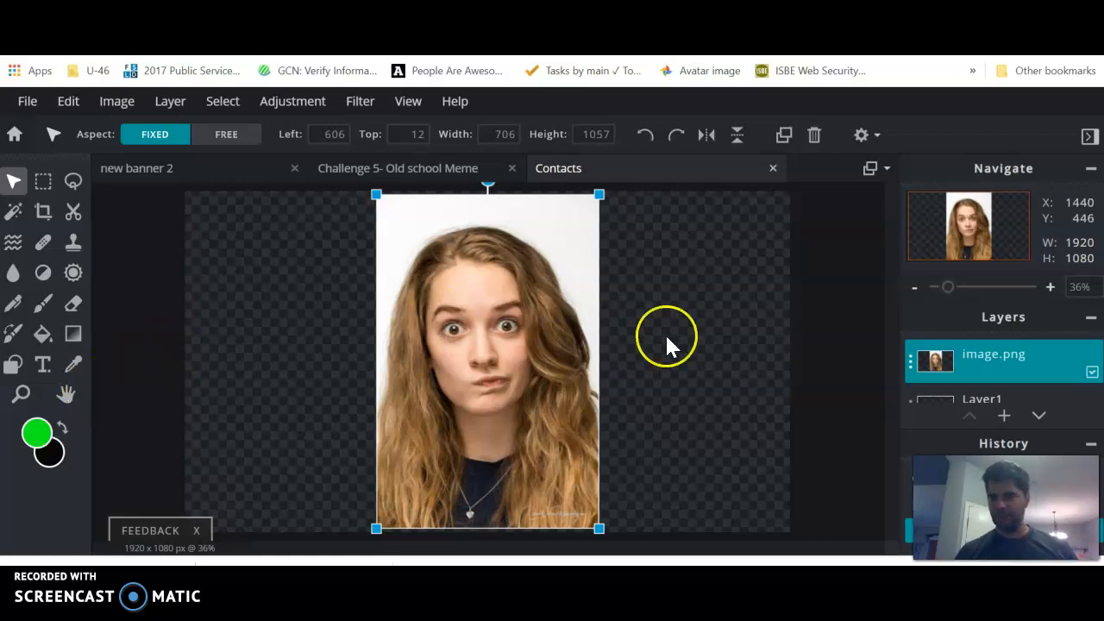
Step: Add an empty layer above the portrait and make an elliptical selection of about 35 by 30 px around the left-hand iris
{"action": "left_click", "coordinate": [1003, 416]}
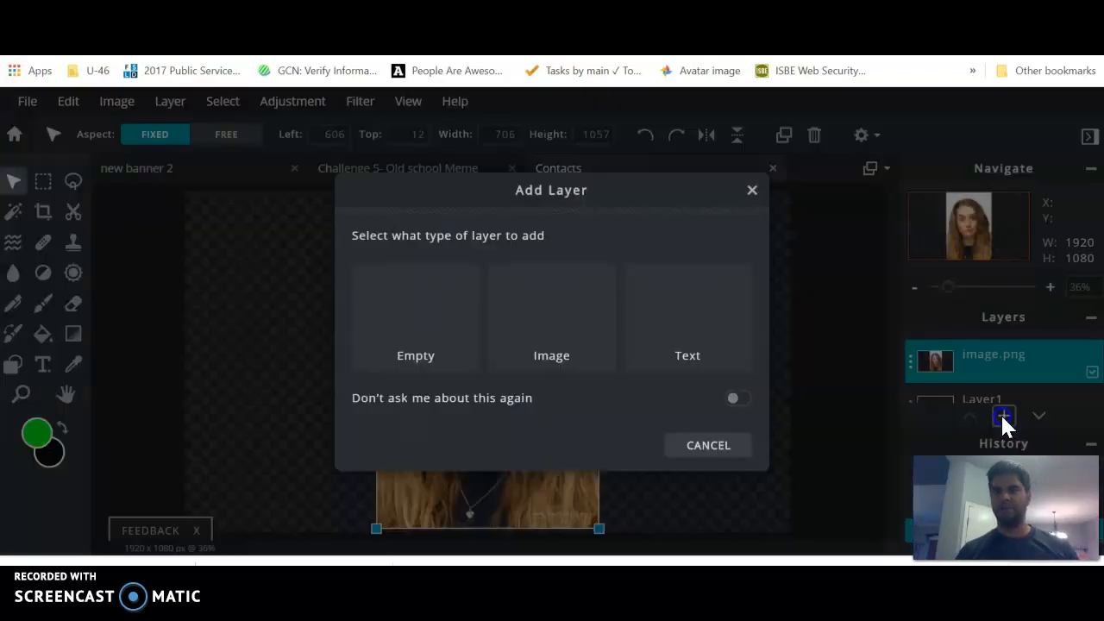
{"action": "left_click", "coordinate": [402, 324]}
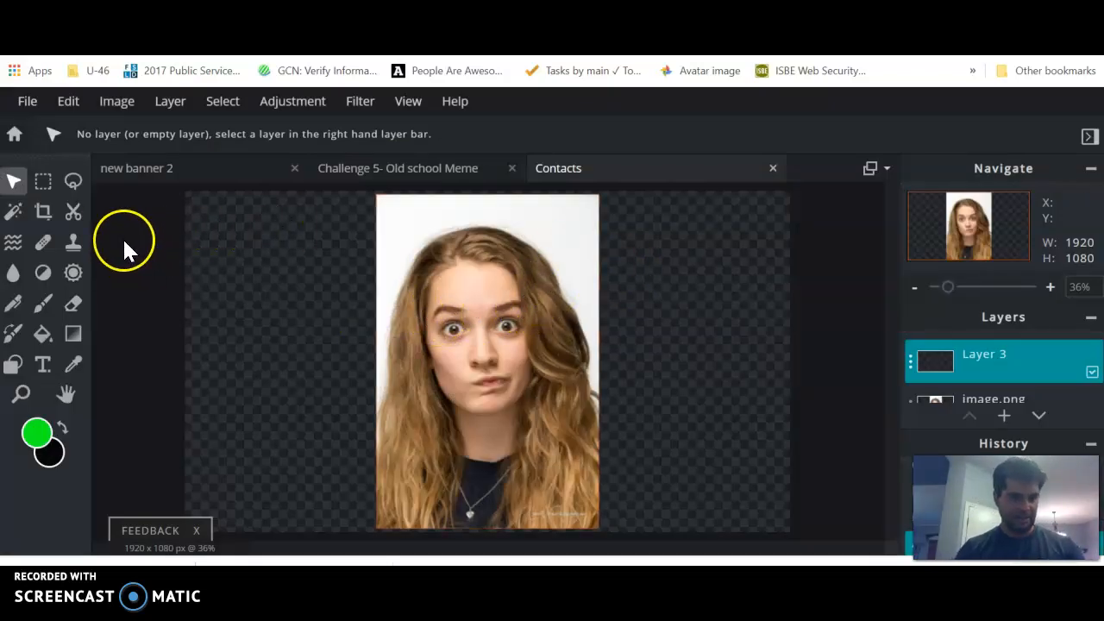
{"action": "left_click", "coordinate": [45, 183]}
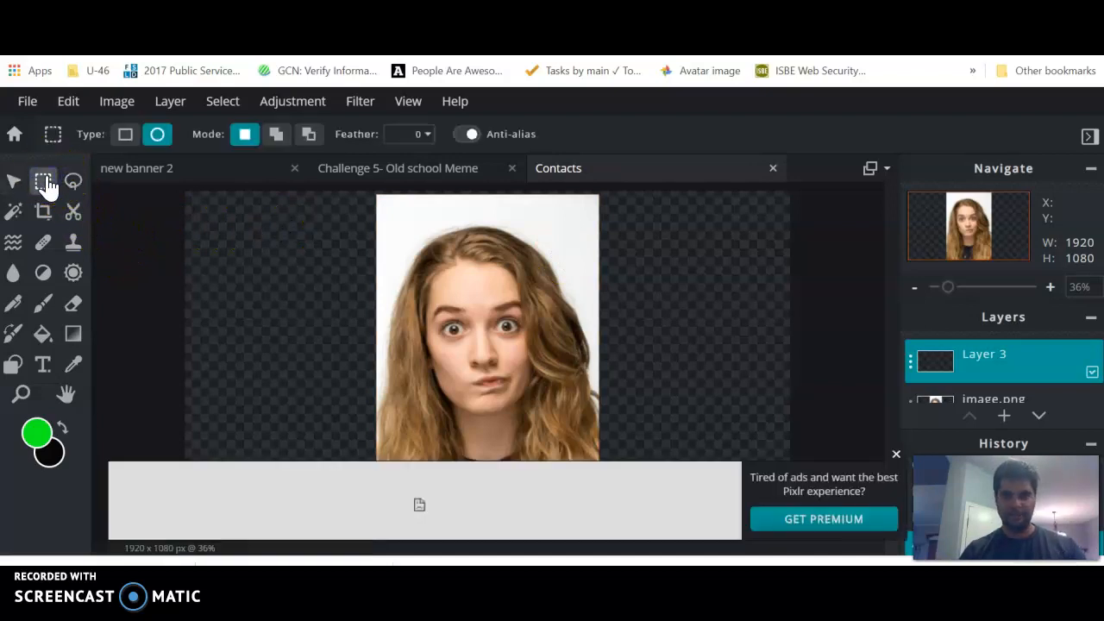
{"action": "left_click", "coordinate": [895, 453]}
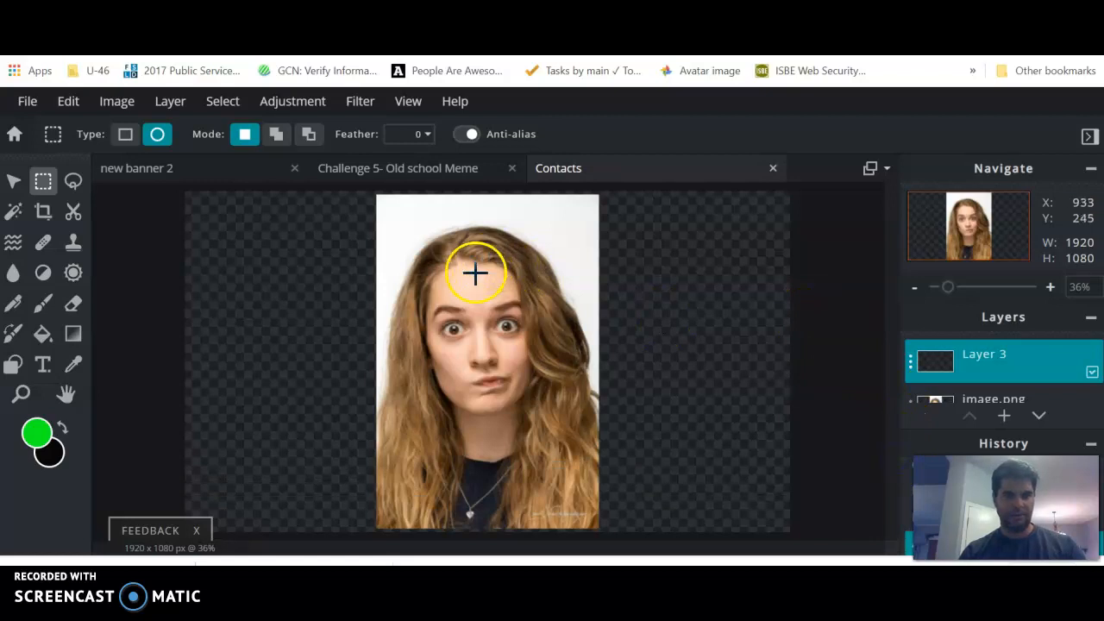
{"action": "left_click_drag", "start_coordinate": [948, 288], "coordinate": [978, 290]}
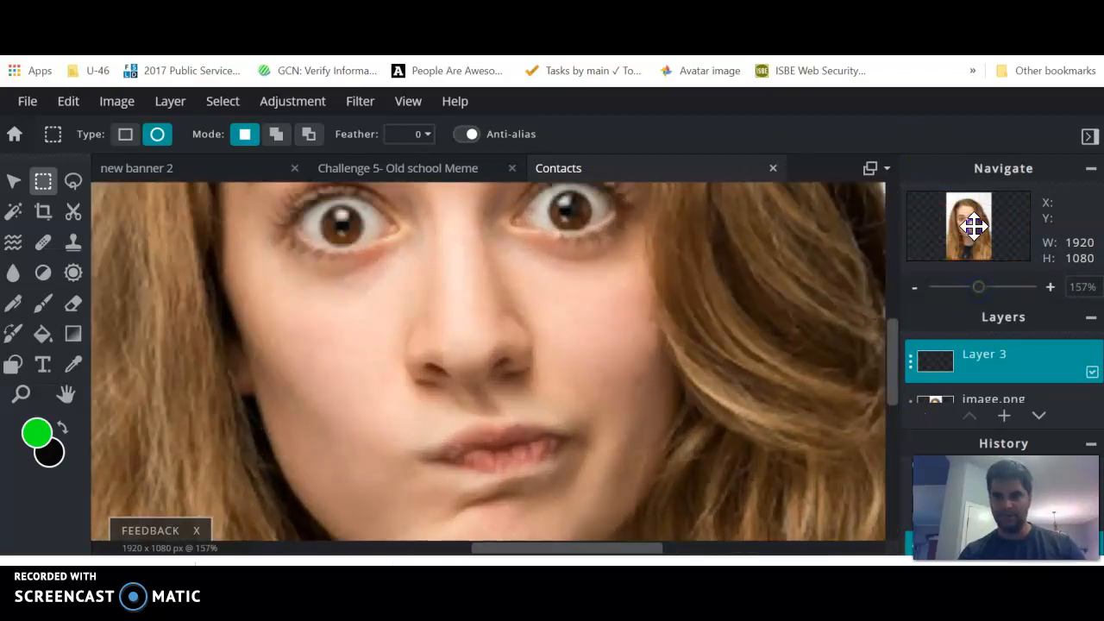
{"action": "left_click_drag", "start_coordinate": [974, 225], "coordinate": [972, 218]}
{"action": "left_click_drag", "start_coordinate": [979, 288], "coordinate": [985, 288]}
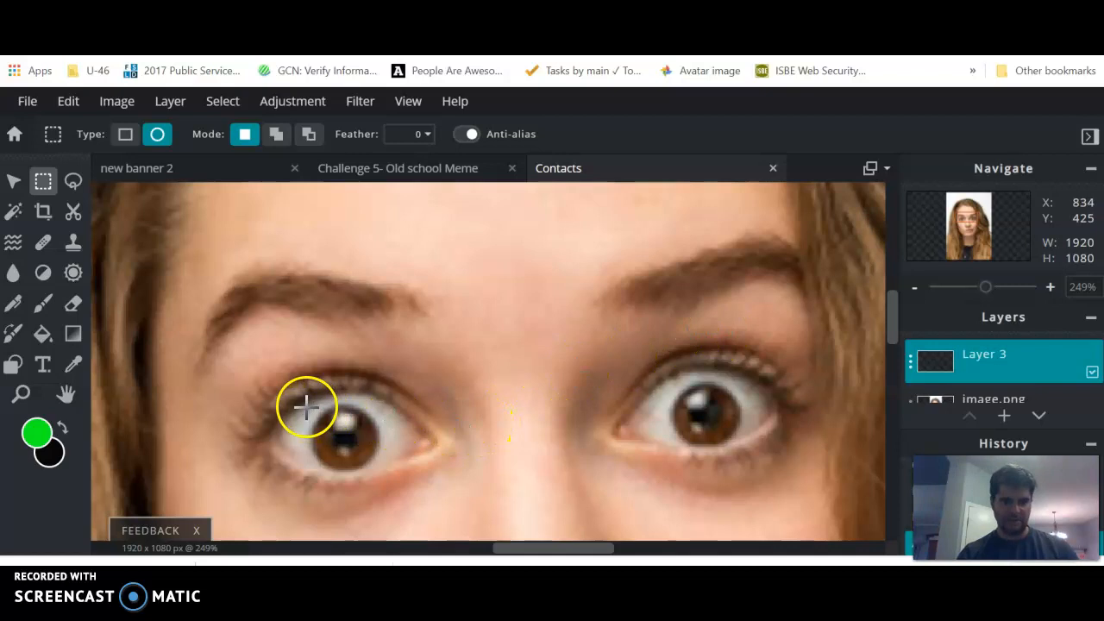
{"action": "left_click_drag", "start_coordinate": [305, 402], "coordinate": [380, 467]}
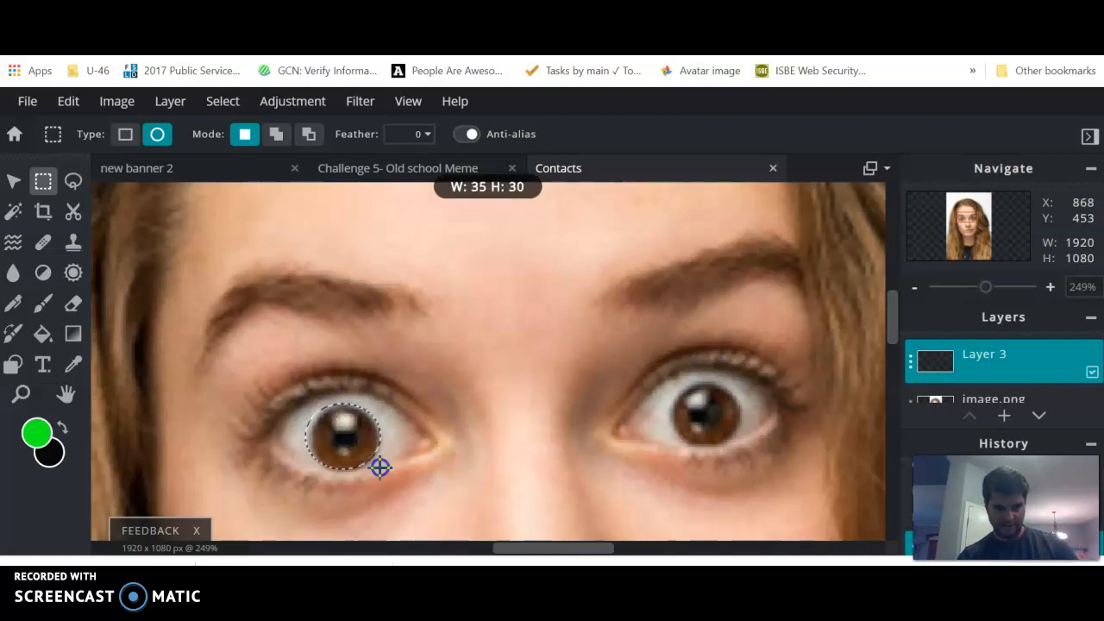
{"action": "left_click_drag", "start_coordinate": [381, 466], "coordinate": [380, 467]}
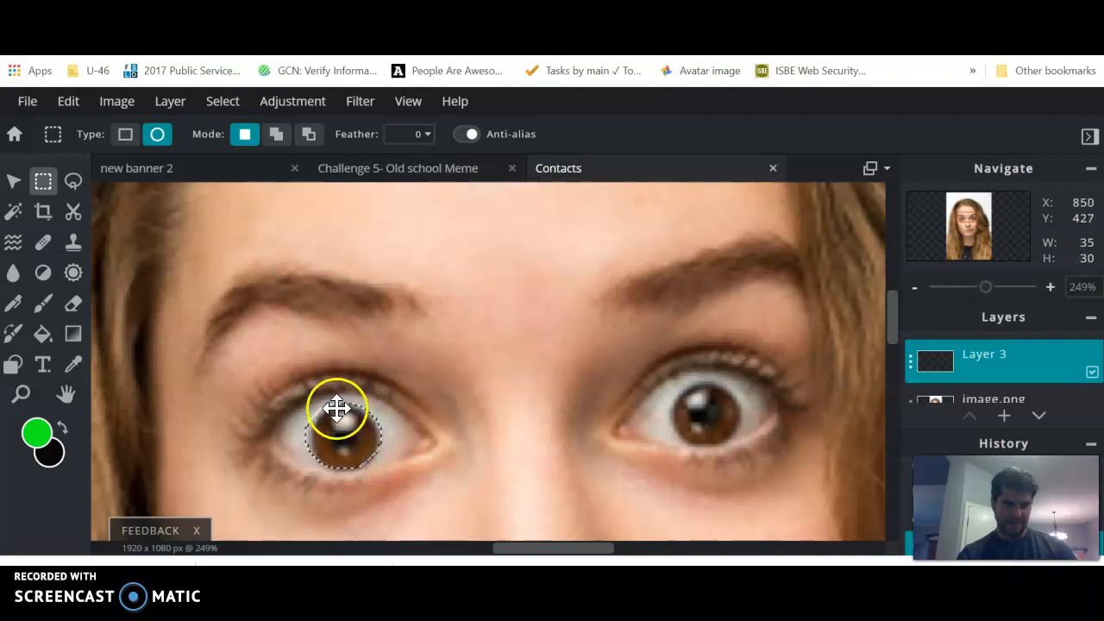
Step: Paint the selected iris solid green with the Brush at 100% opacity and clear the selection
{"action": "left_click", "coordinate": [43, 305]}
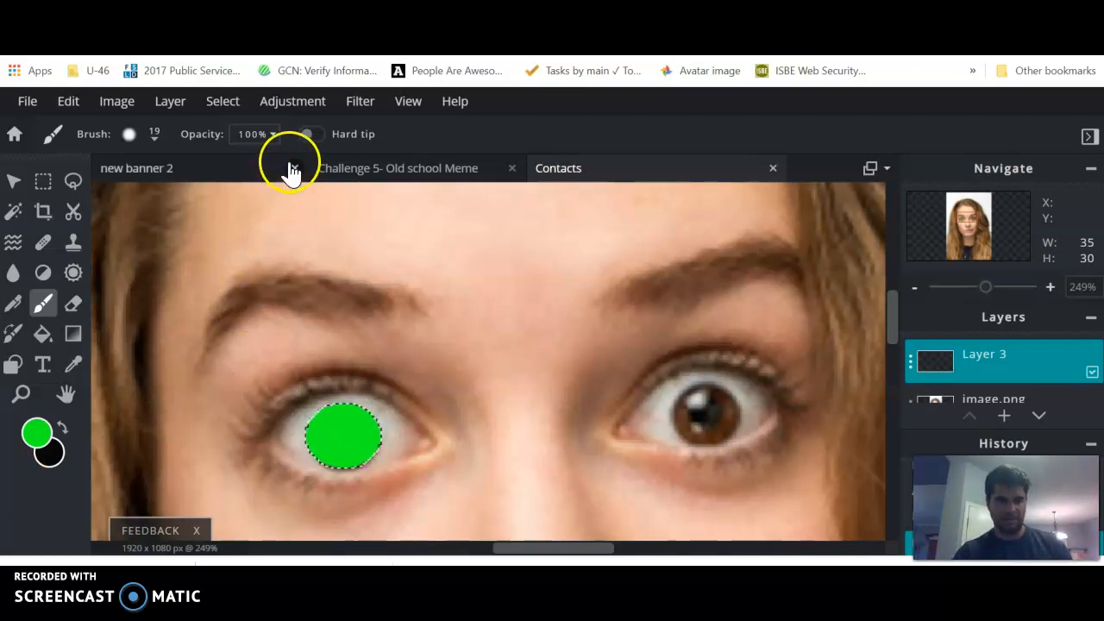
{"action": "left_click", "coordinate": [226, 105]}
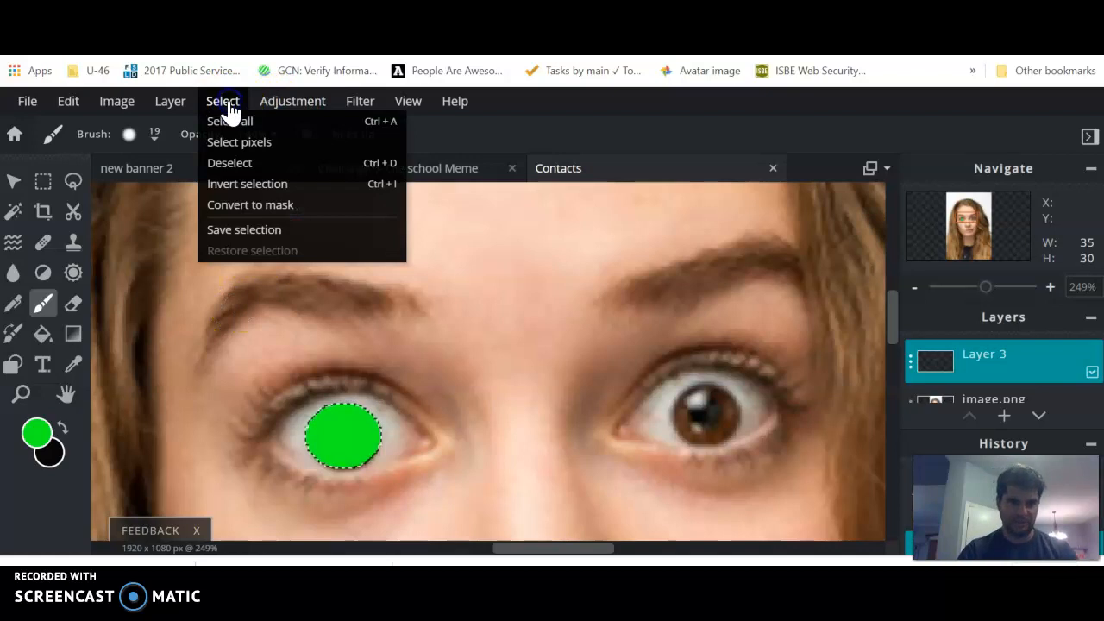
{"action": "left_click", "coordinate": [229, 163]}
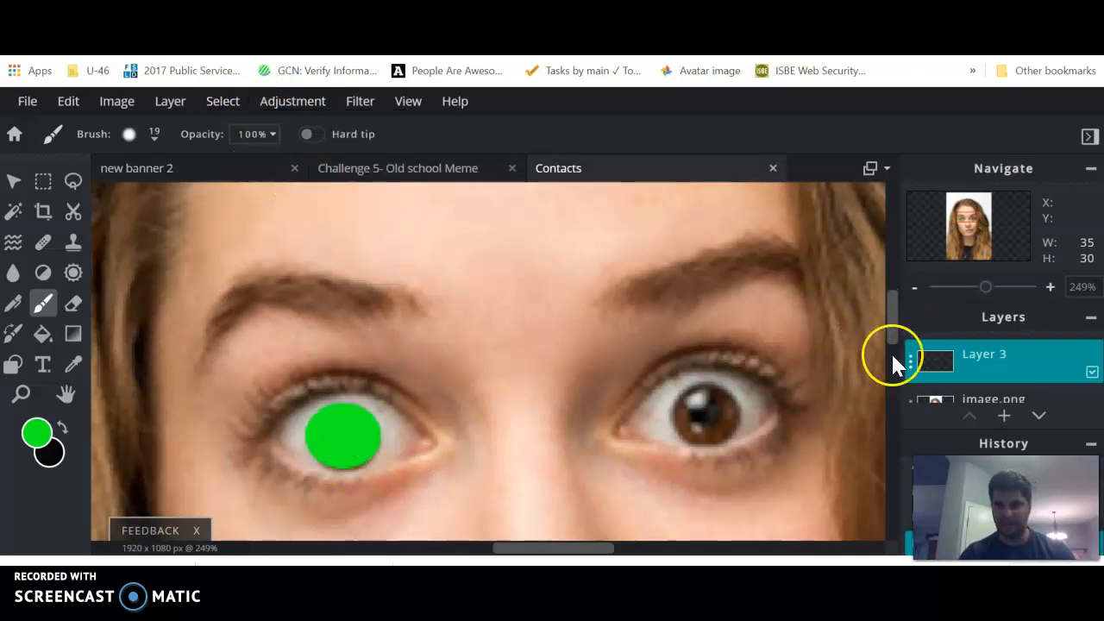
Step: Rename the painted layer as Green contact
{"action": "left_click", "coordinate": [911, 365]}
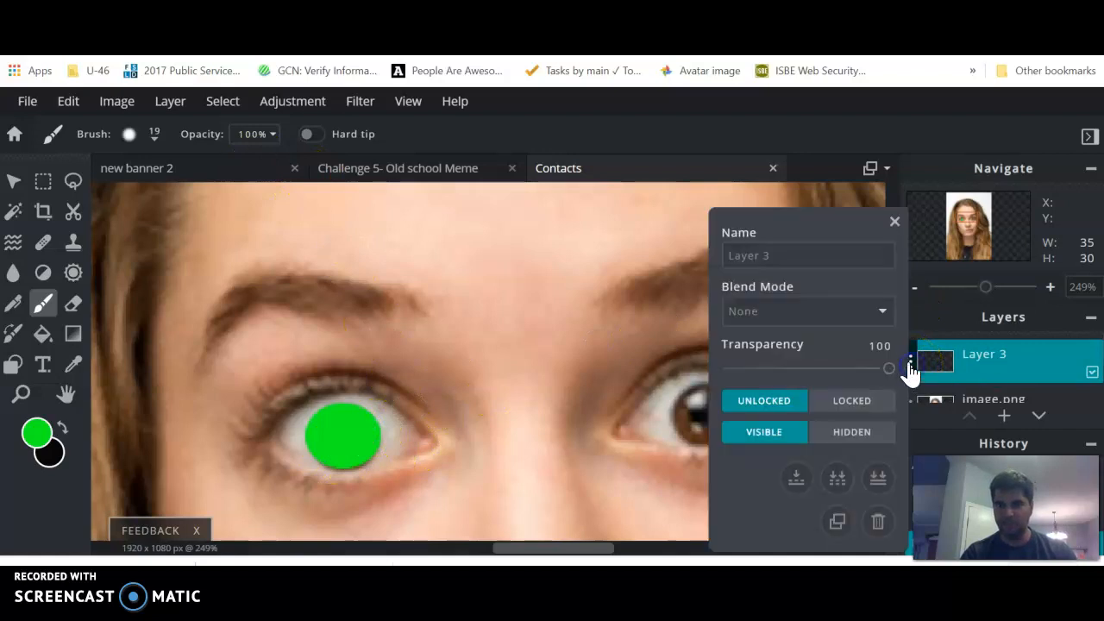
{"action": "left_click_drag", "start_coordinate": [771, 255], "coordinate": [716, 263]}
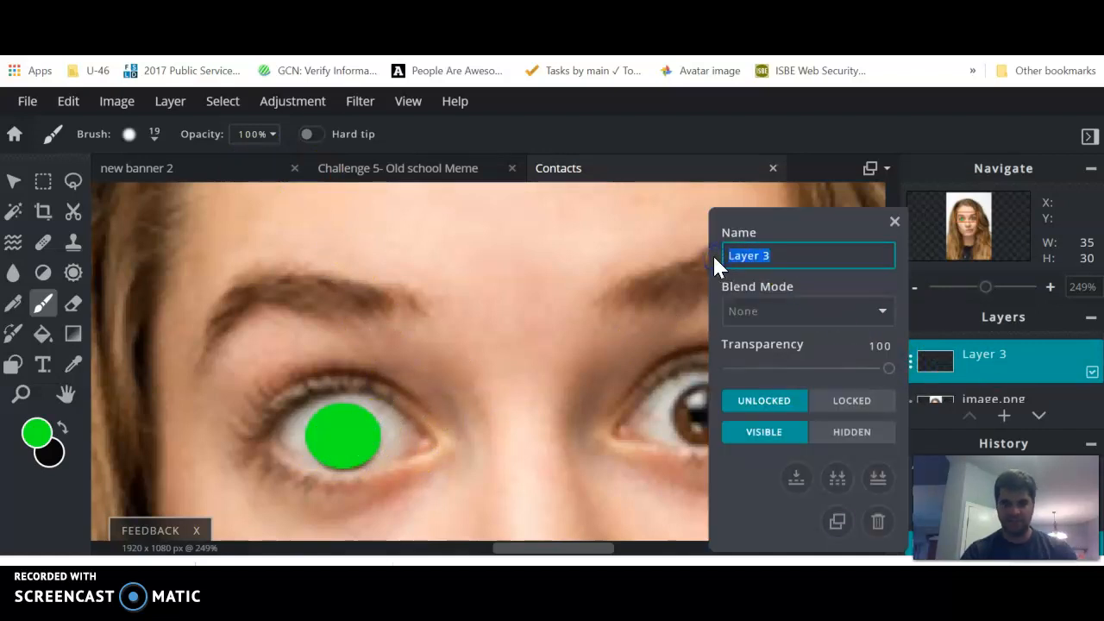
{"action": "type", "text": "Green contact"}
{"action": "key", "text": "Return"}
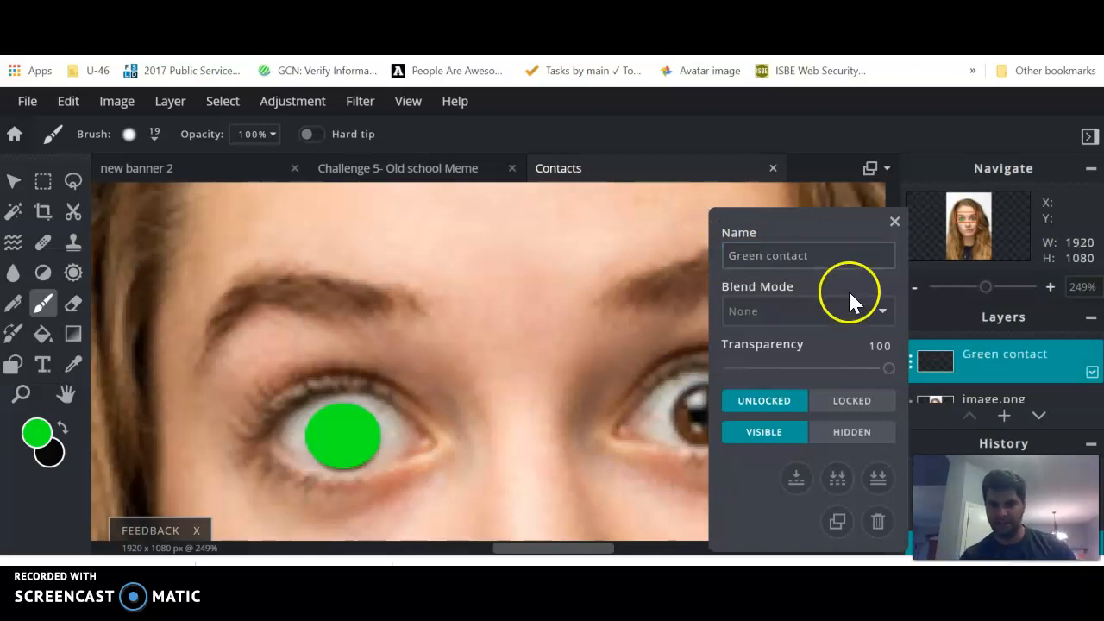
Step: Set the Green contact layer's blend mode to Overlay and its transparency to 50
{"action": "left_click", "coordinate": [881, 312]}
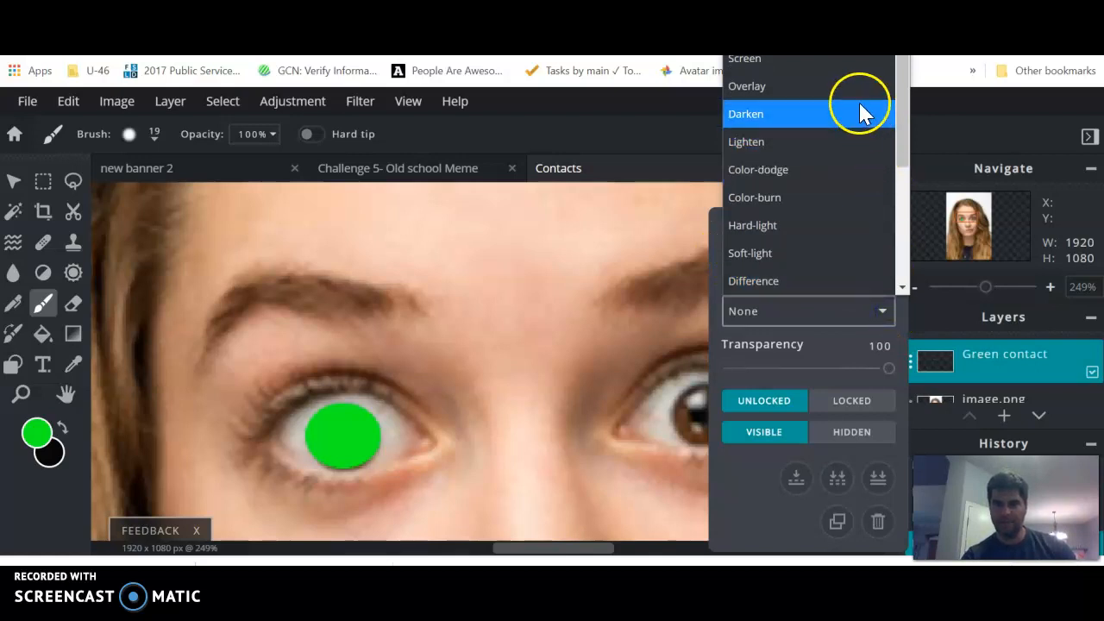
{"action": "left_click", "coordinate": [811, 86]}
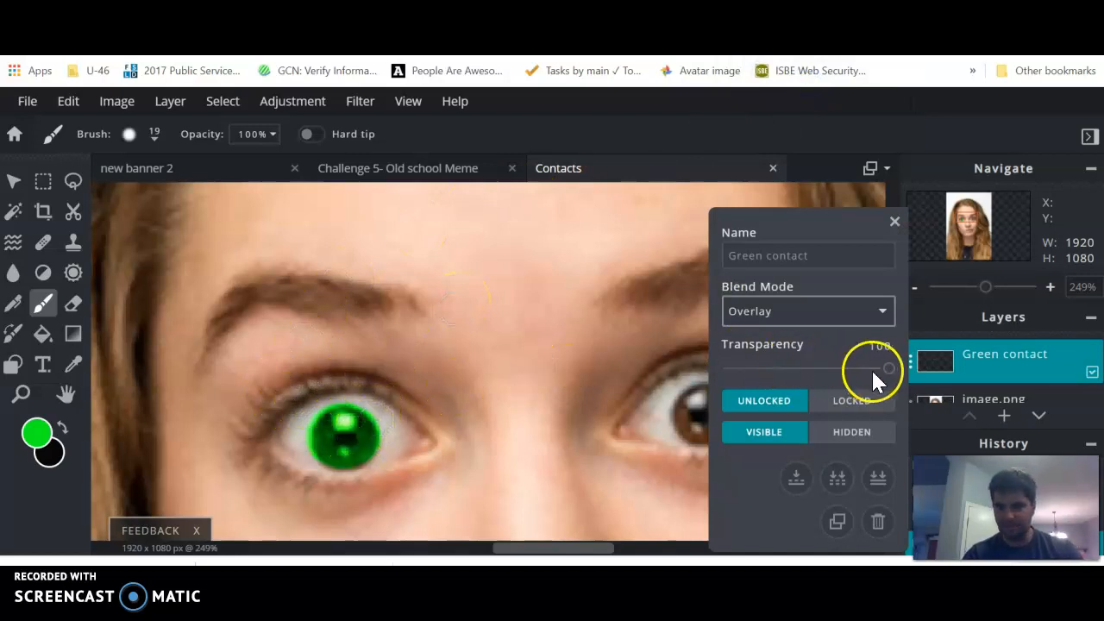
{"action": "left_click_drag", "start_coordinate": [889, 373], "coordinate": [818, 380]}
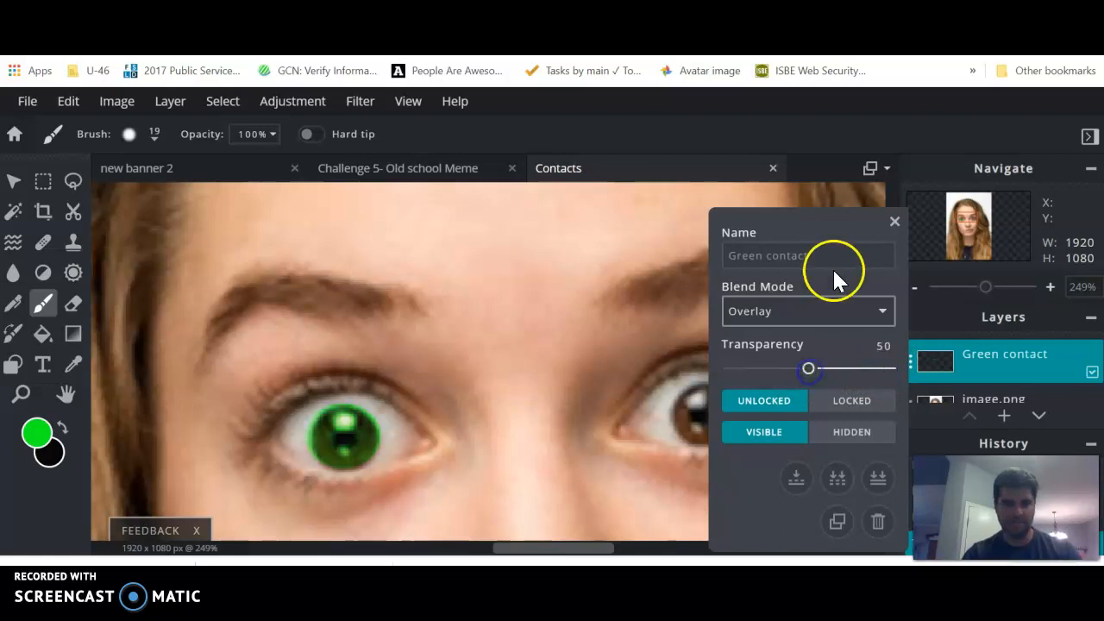
{"action": "left_click", "coordinate": [894, 223]}
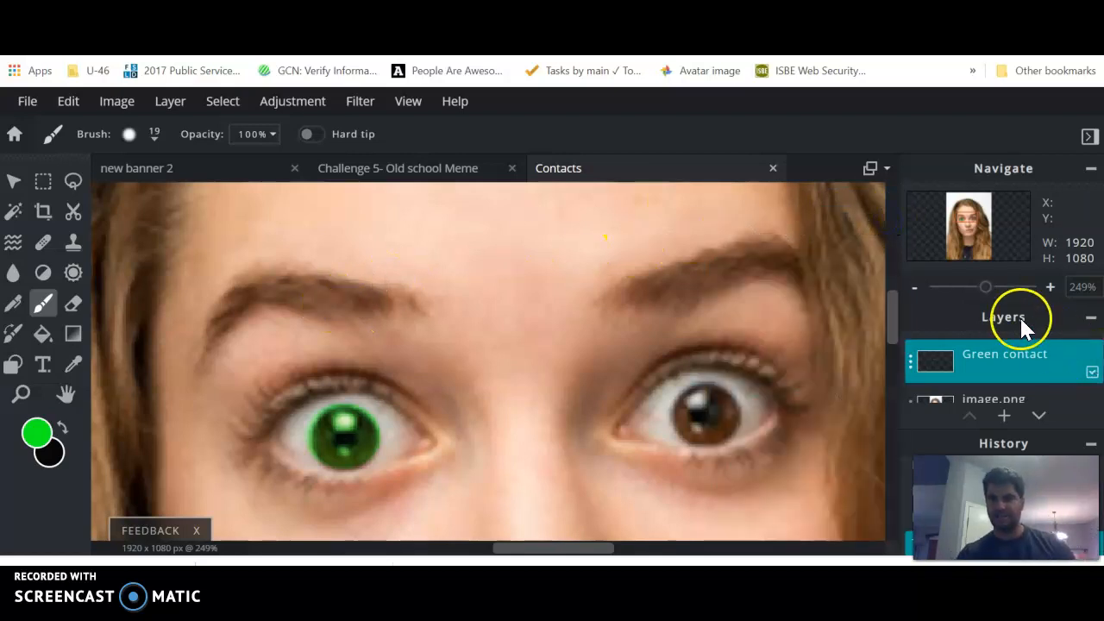
Step: Erase the green spilling past the iris edge and covering the pupil, using a soft 8 px eraser on the Green contact layer
{"action": "left_click_drag", "start_coordinate": [991, 295], "coordinate": [1008, 296]}
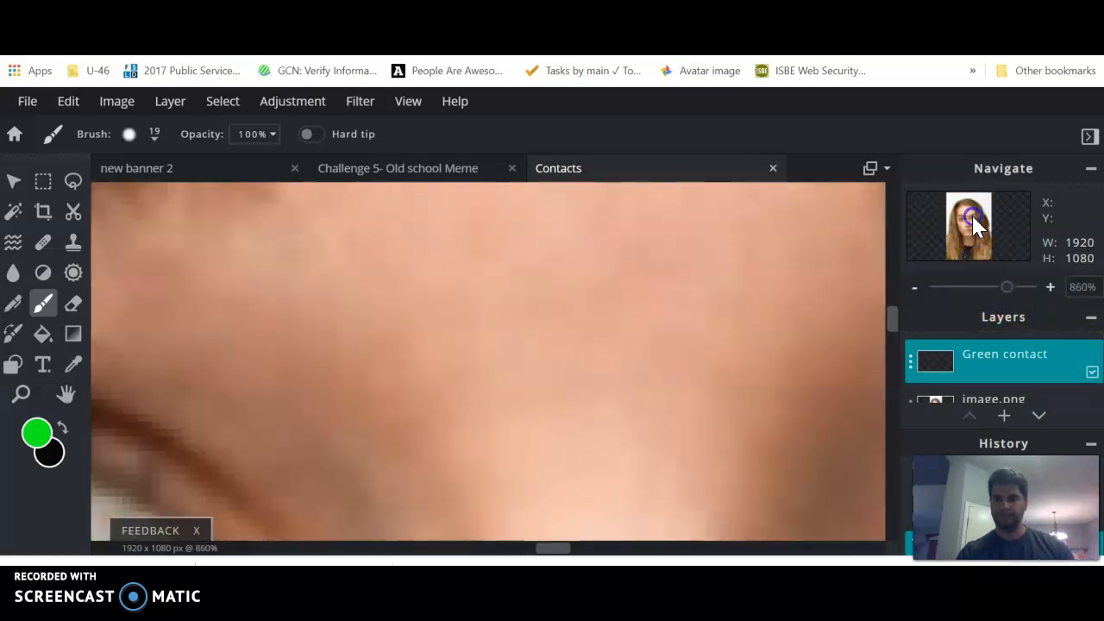
{"action": "left_click_drag", "start_coordinate": [1006, 291], "coordinate": [997, 296]}
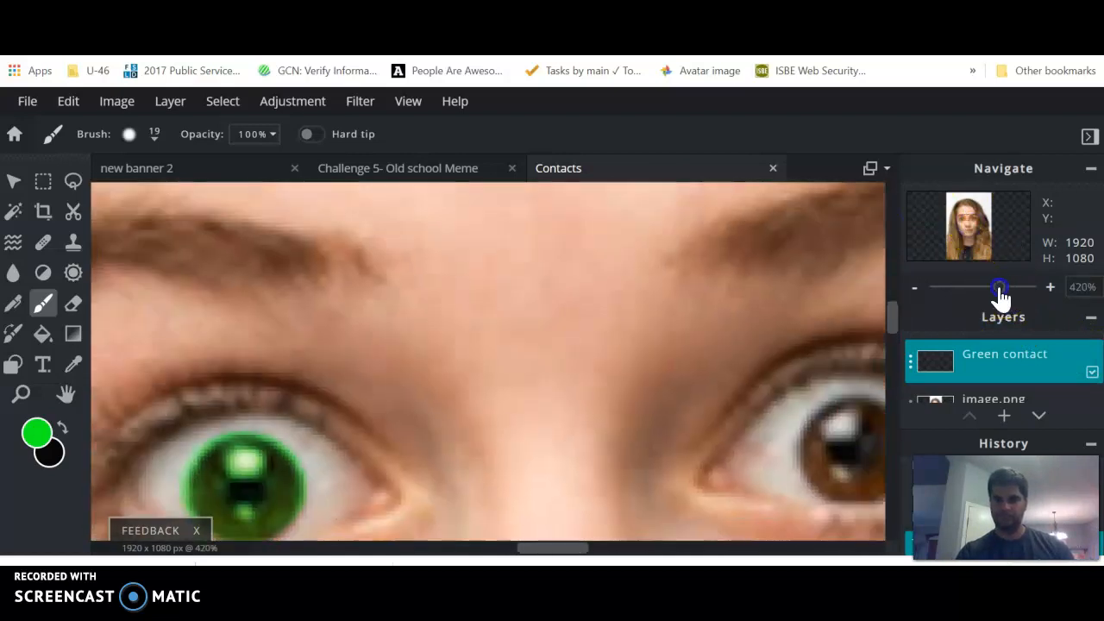
{"action": "left_click_drag", "start_coordinate": [530, 547], "coordinate": [515, 547]}
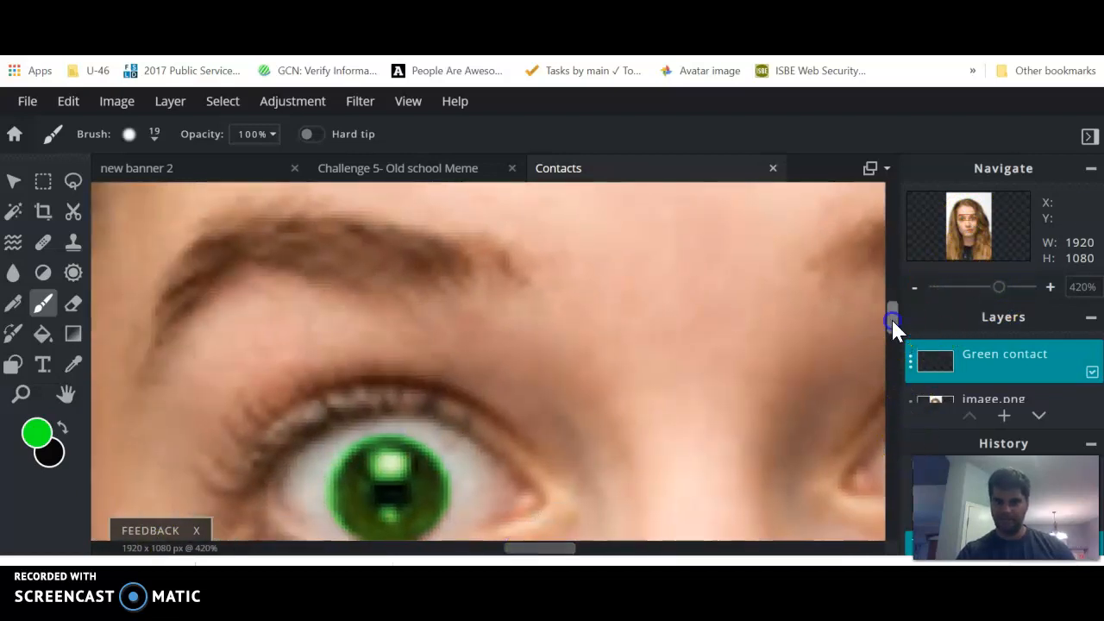
{"action": "left_click_drag", "start_coordinate": [891, 318], "coordinate": [889, 324]}
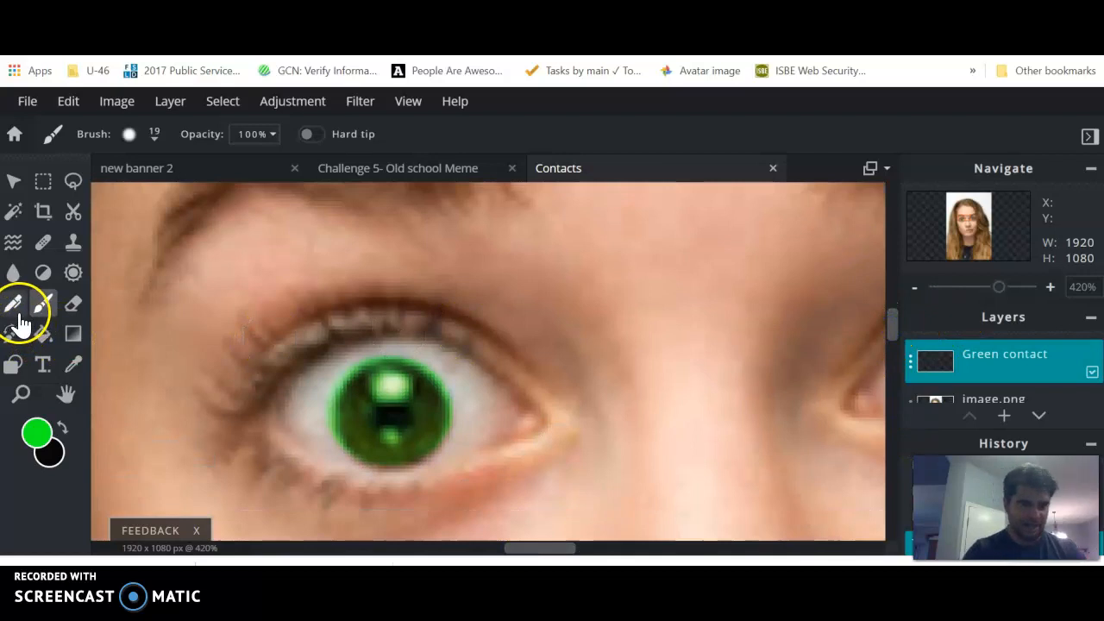
{"action": "left_click", "coordinate": [73, 304]}
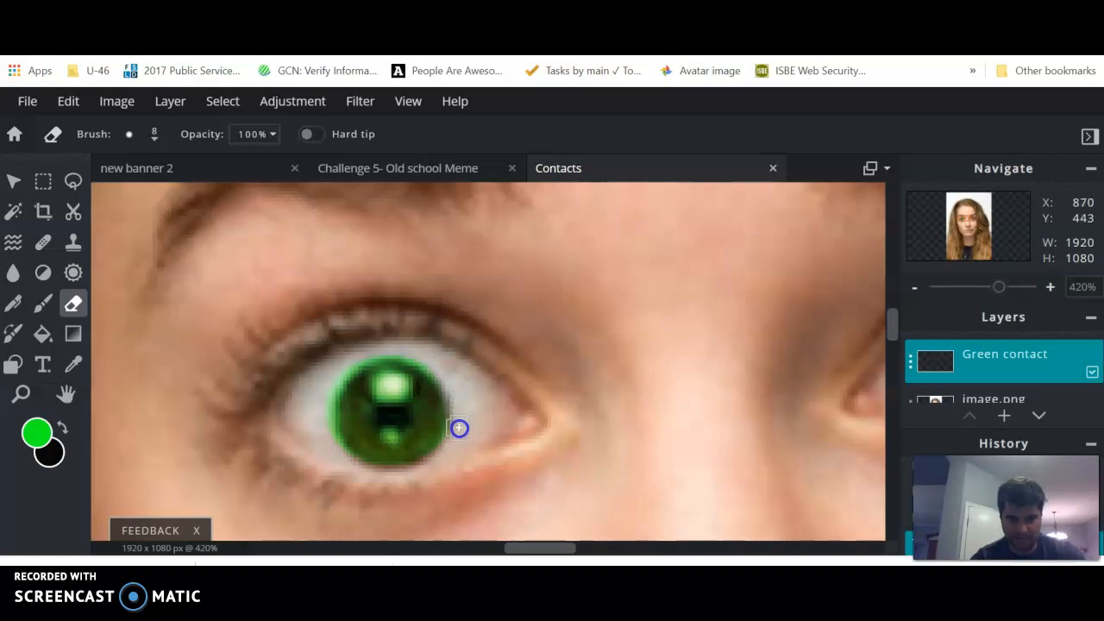
{"action": "left_click_drag", "start_coordinate": [452, 446], "coordinate": [452, 448]}
{"action": "mouse_move", "coordinate": [442, 362]}
{"action": "left_mouse_down"}
{"action": "mouse_move", "coordinate": [387, 345]}
{"action": "mouse_move", "coordinate": [348, 357]}
{"action": "left_mouse_up"}
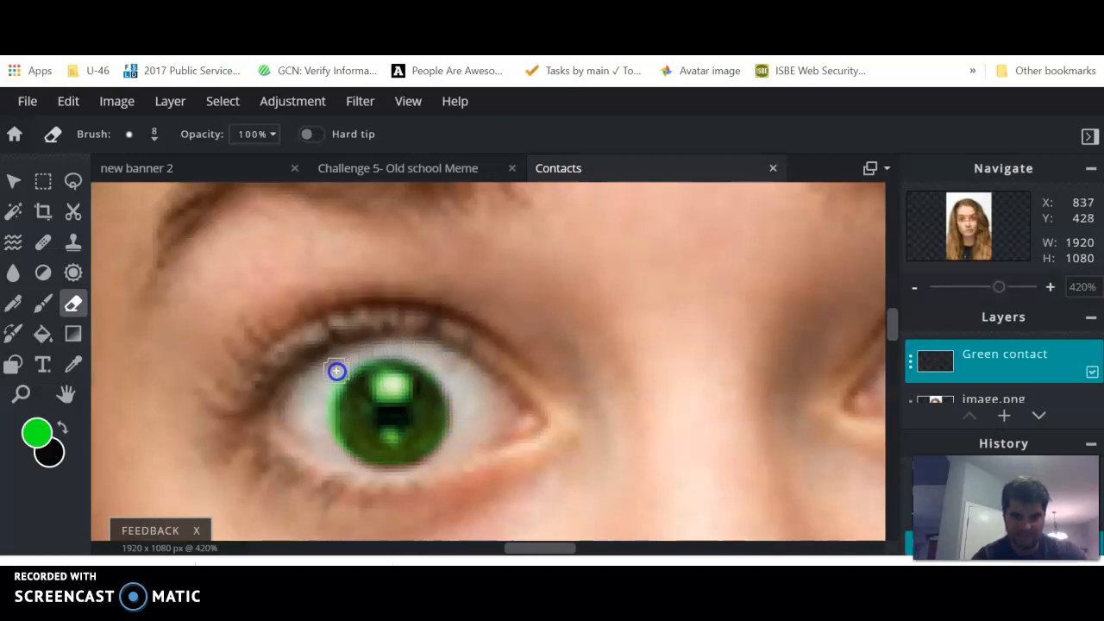
{"action": "mouse_move", "coordinate": [325, 392]}
{"action": "left_mouse_down"}
{"action": "mouse_move", "coordinate": [362, 346]}
{"action": "mouse_move", "coordinate": [327, 381]}
{"action": "left_mouse_up"}
{"action": "left_click_drag", "start_coordinate": [323, 445], "coordinate": [333, 455]}
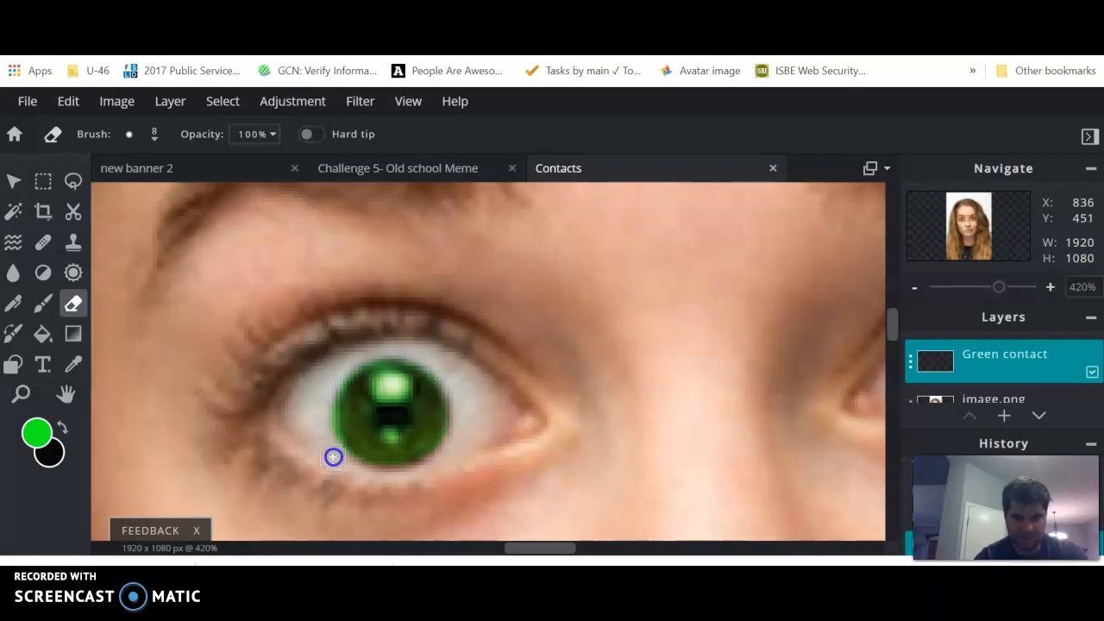
{"action": "mouse_move", "coordinate": [323, 403]}
{"action": "left_mouse_down"}
{"action": "mouse_move", "coordinate": [344, 466]}
{"action": "mouse_move", "coordinate": [322, 387]}
{"action": "mouse_move", "coordinate": [353, 355]}
{"action": "mouse_move", "coordinate": [376, 350]}
{"action": "left_mouse_up"}
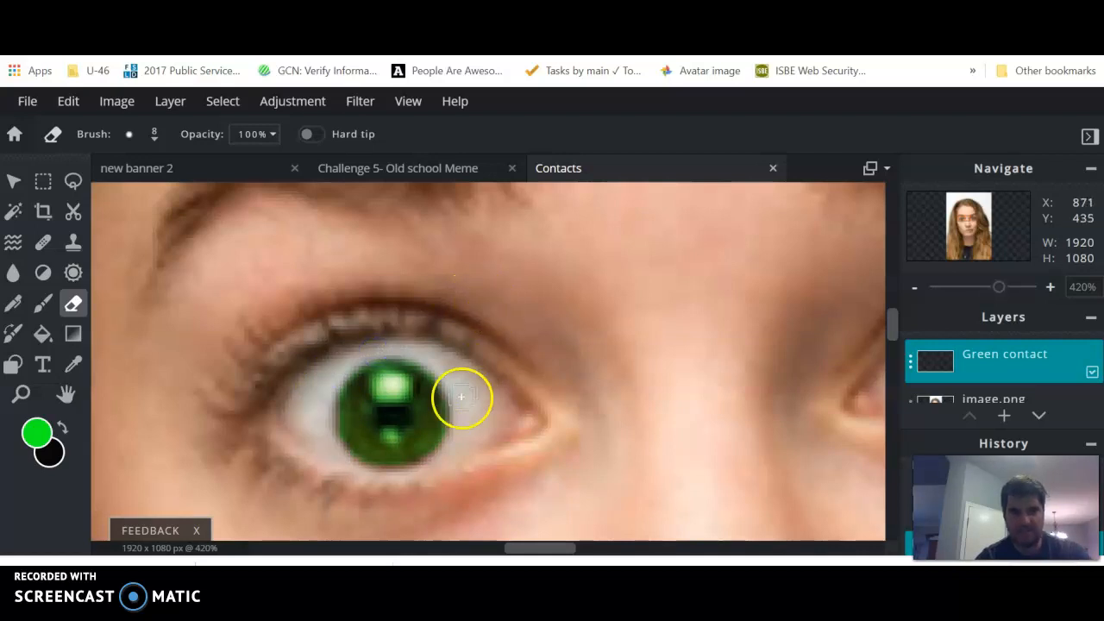
{"action": "left_click", "coordinate": [399, 417]}
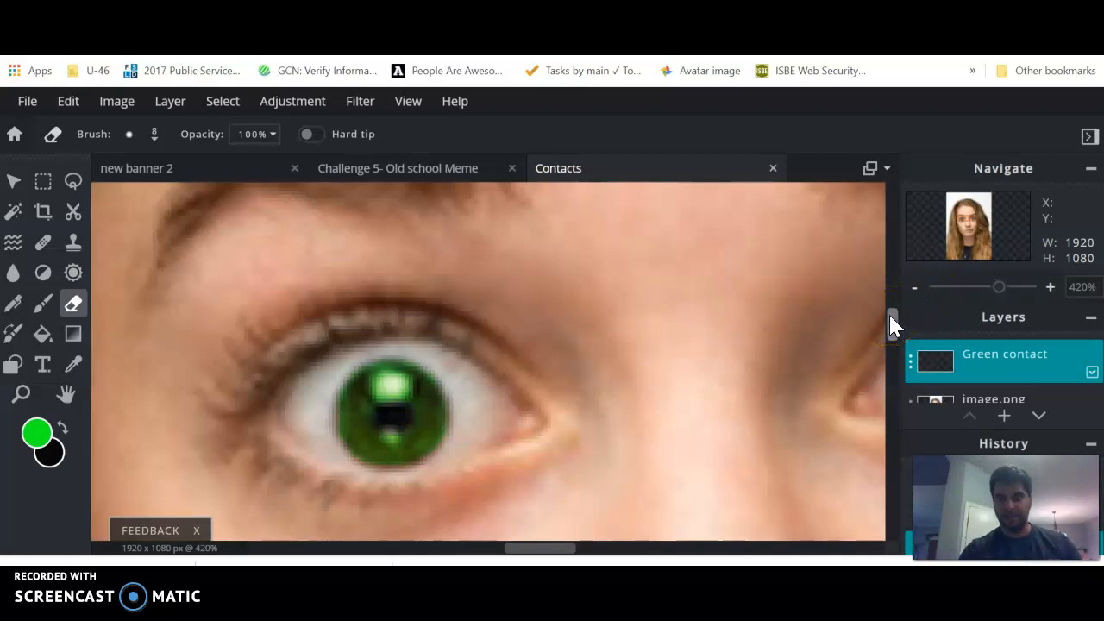
{"action": "left_click_drag", "start_coordinate": [997, 290], "coordinate": [952, 295]}
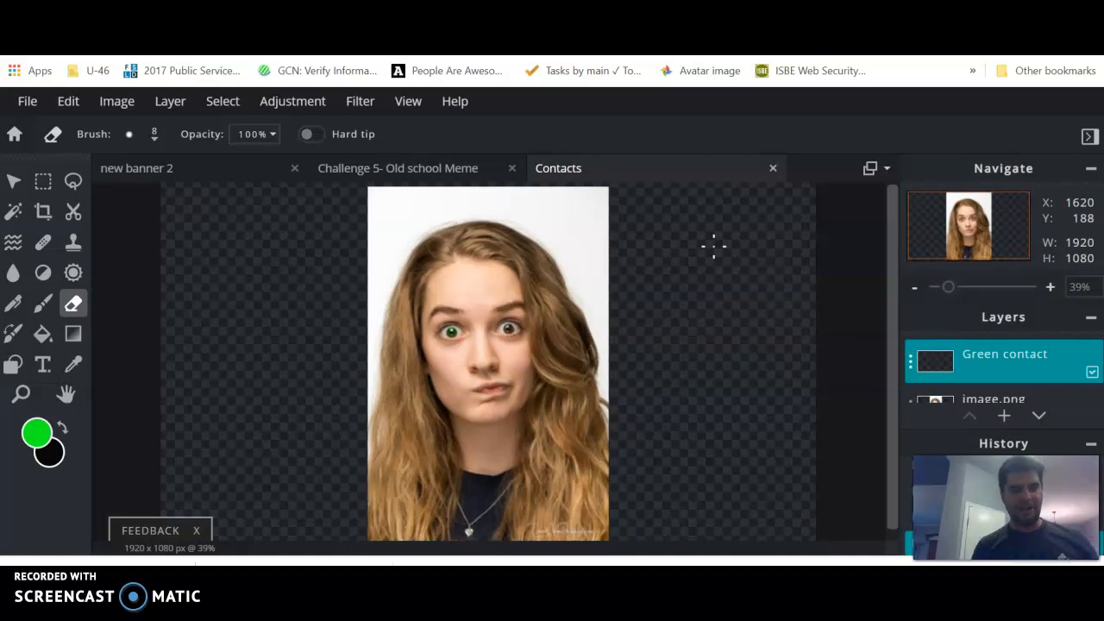
{"action": "left_click_drag", "start_coordinate": [701, 244], "coordinate": [612, 287]}
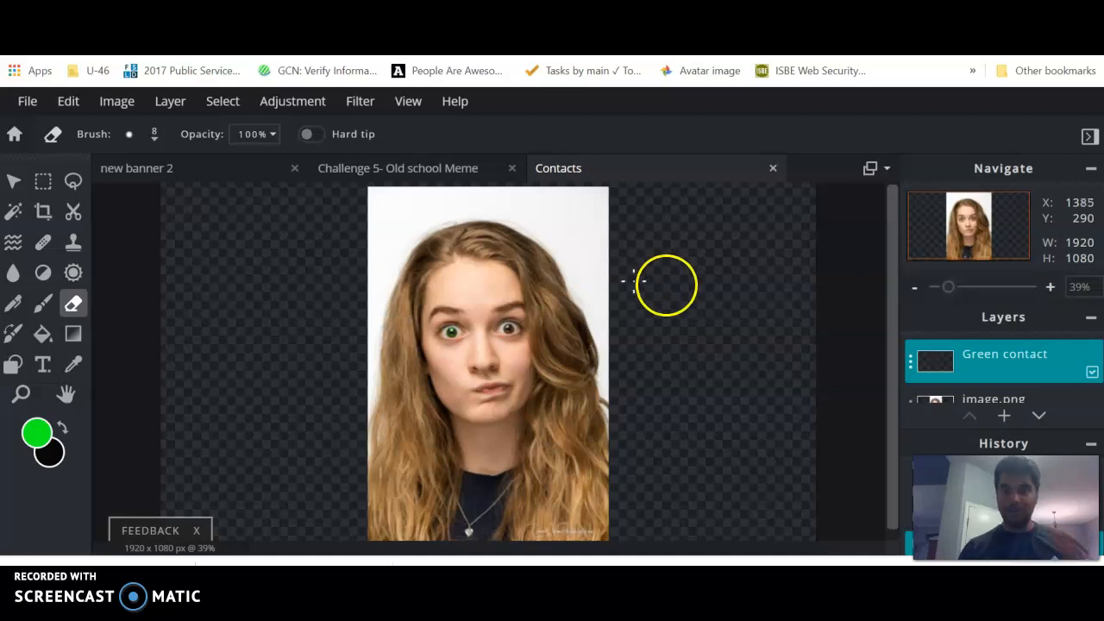
{"action": "key", "text": "ctrl+Tab"}
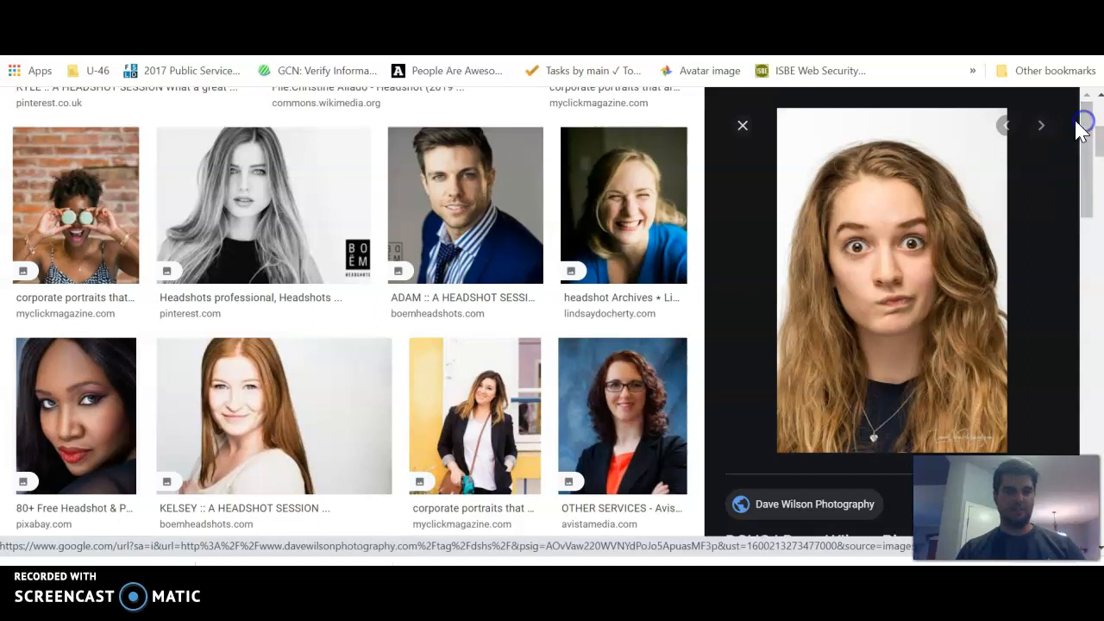
{"action": "key", "text": "ctrl+shift+Tab"}
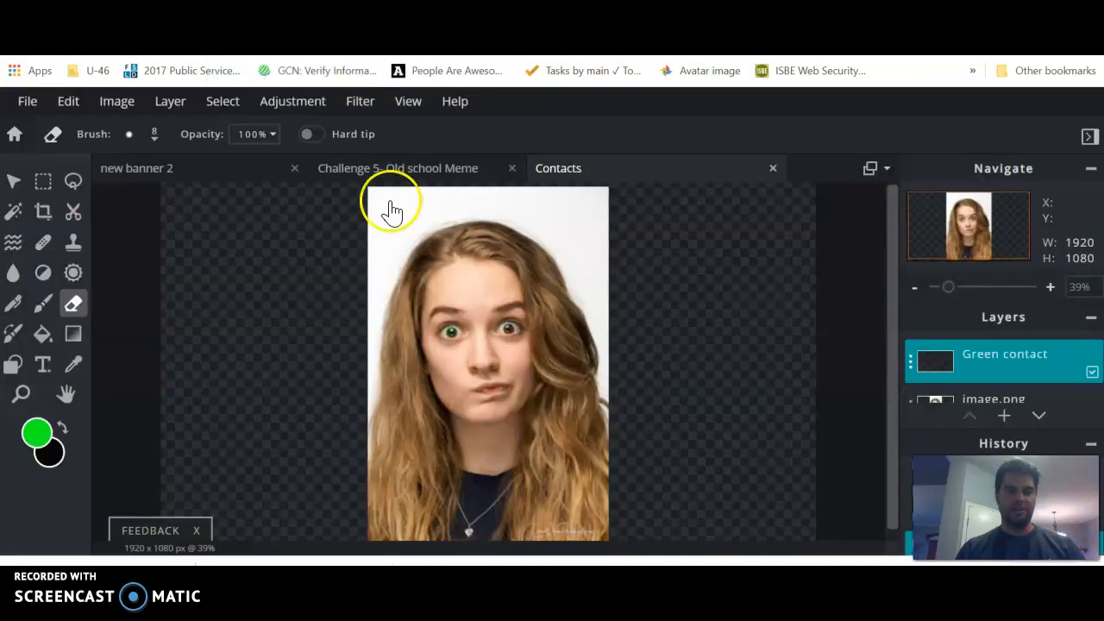